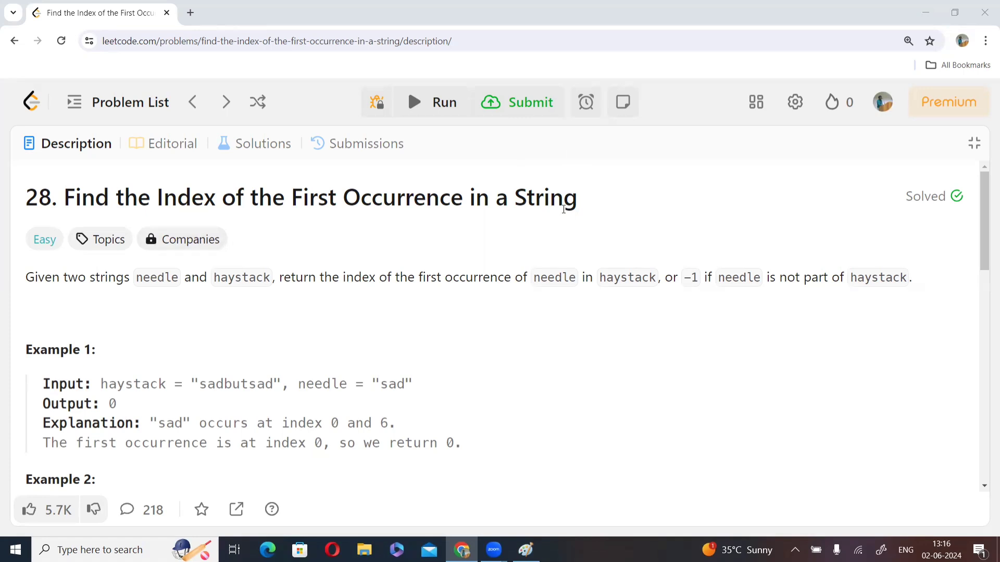
pyautogui.scroll(-1, 575, 222)
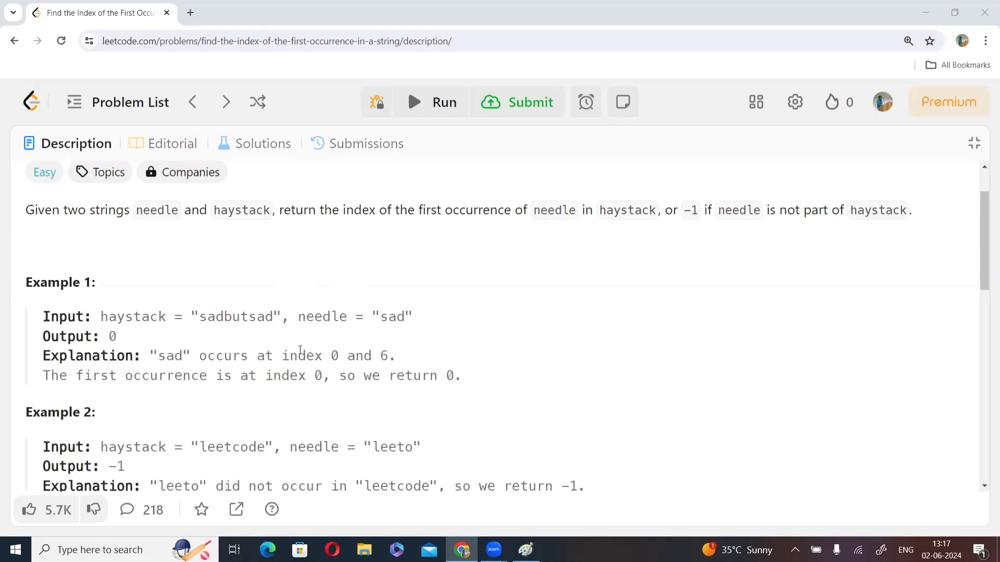
pyautogui.scroll(-2, 300, 350)
pyautogui.scroll(-1, 300, 351)
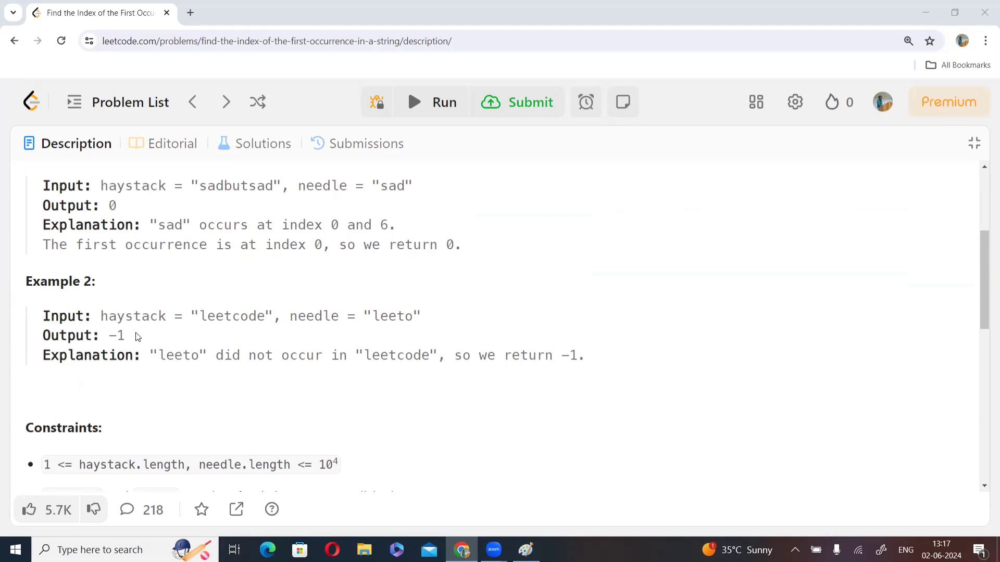
pyautogui.scroll(-2, 169, 338)
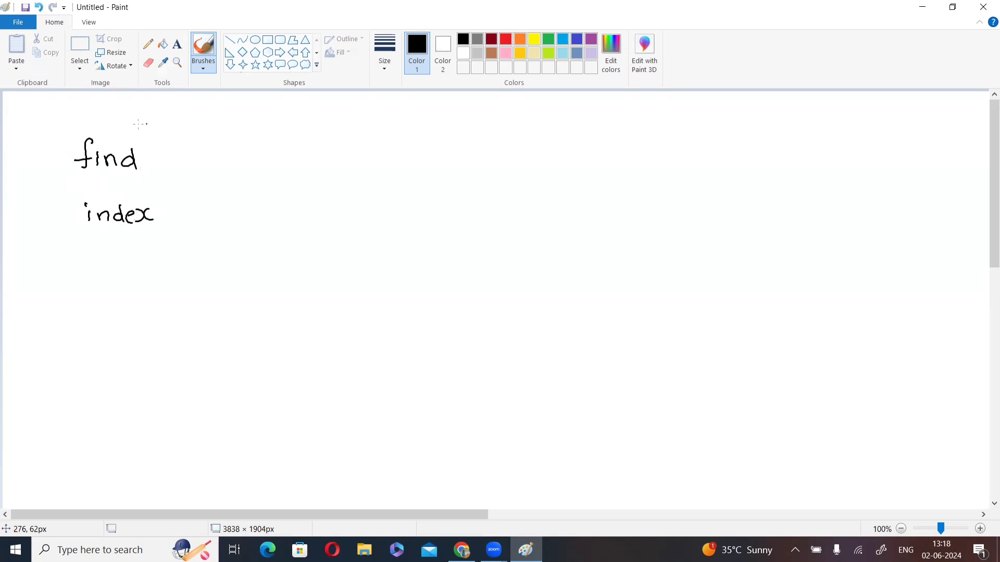
# Underline find and index and mark each as returning a circled -1 when the substring is missing.
pyautogui.moveTo(78, 182); pyautogui.dragTo(125, 181)
pyautogui.moveTo(104, 237); pyautogui.dragTo(156, 235)
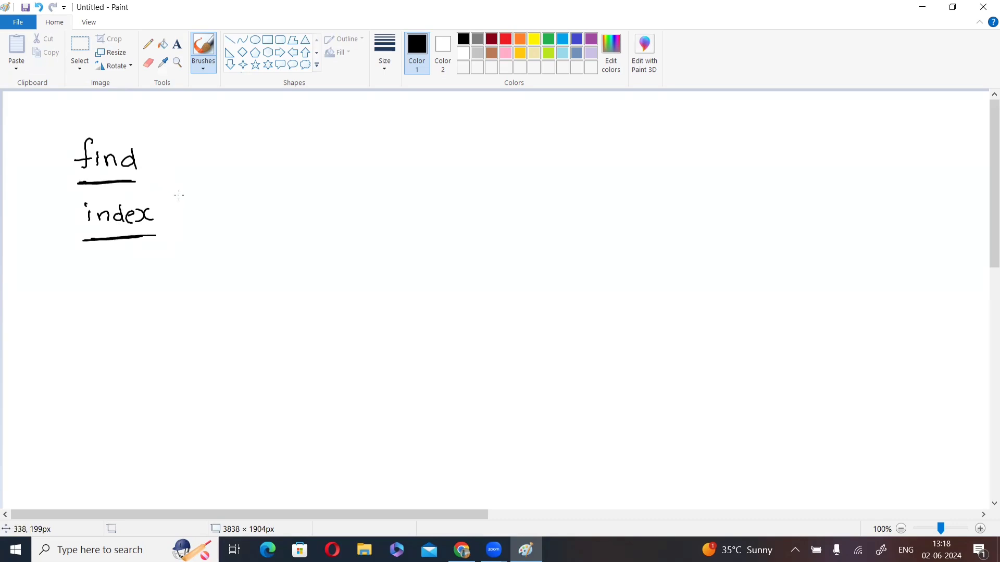
pyautogui.moveTo(163, 158)
pyautogui.mouseDown()
pyautogui.moveTo(223, 158)
pyautogui.moveTo(187, 147)
pyautogui.moveTo(244, 139)
pyautogui.moveTo(208, 132)
pyautogui.mouseUp()
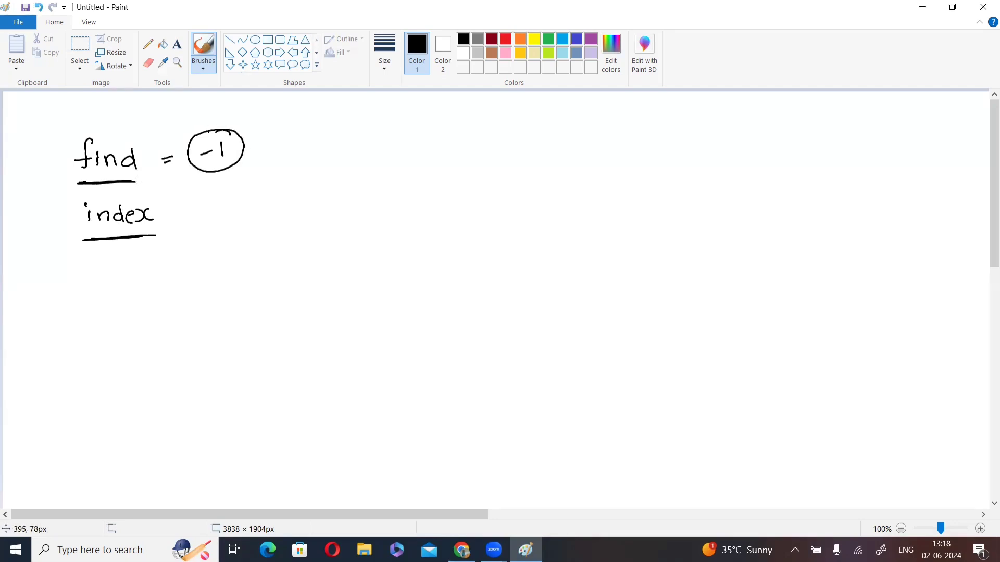
pyautogui.moveTo(108, 241); pyautogui.dragTo(141, 240)
pyautogui.moveTo(176, 212); pyautogui.dragTo(226, 208)
pyautogui.moveTo(231, 202); pyautogui.dragTo(234, 215)
pyautogui.moveTo(231, 188); pyautogui.dragTo(197, 186)
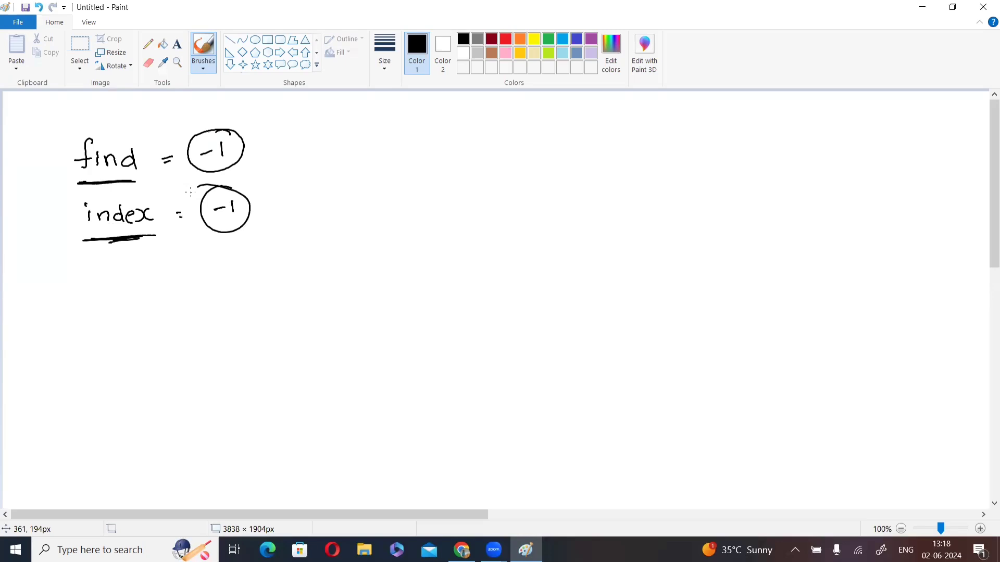
# Ring find and index together in a large oval and write the example string 'welcome' on the right.
pyautogui.moveTo(65, 129); pyautogui.dragTo(2, 245)
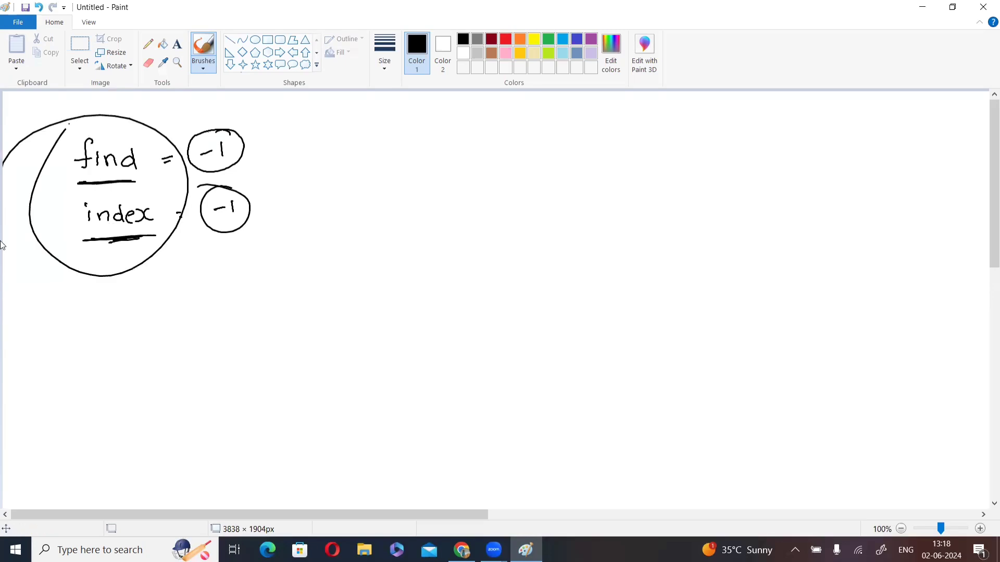
pyautogui.moveTo(505, 136); pyautogui.dragTo(487, 150)
pyautogui.moveTo(511, 146); pyautogui.dragTo(685, 149)
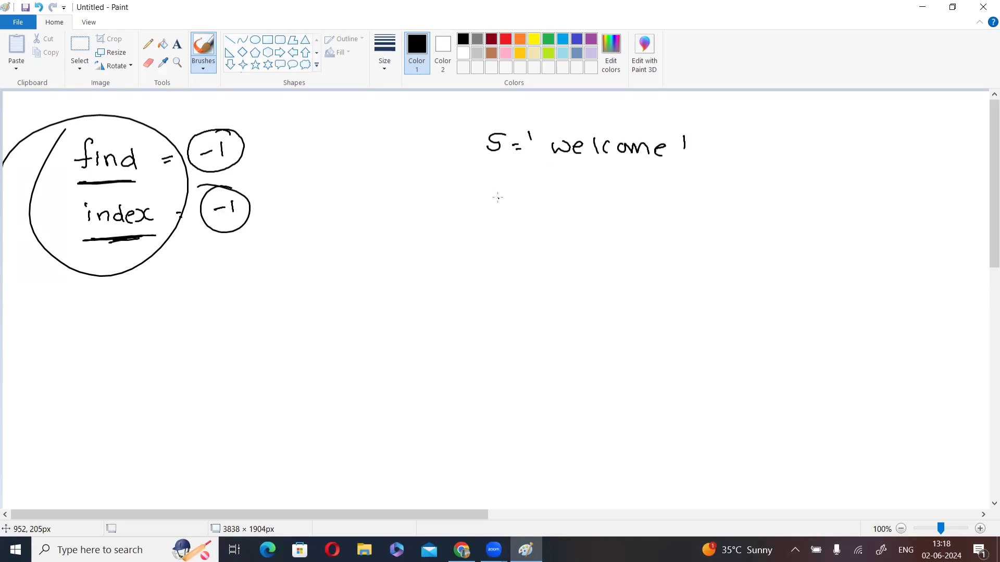
# Label the first string s1 = 'welcome' and write a second string s2 below it.
pyautogui.moveTo(501, 192); pyautogui.dragTo(487, 210)
pyautogui.moveTo(506, 139); pyautogui.dragTo(504, 157)
pyautogui.moveTo(510, 202); pyautogui.dragTo(522, 213)
pyautogui.moveTo(532, 200); pyautogui.dragTo(542, 200)
pyautogui.moveTo(533, 208)
pyautogui.mouseDown()
pyautogui.moveTo(591, 216)
pyautogui.moveTo(603, 205)
pyautogui.moveTo(634, 219)
pyautogui.moveTo(652, 205)
pyautogui.mouseUp()
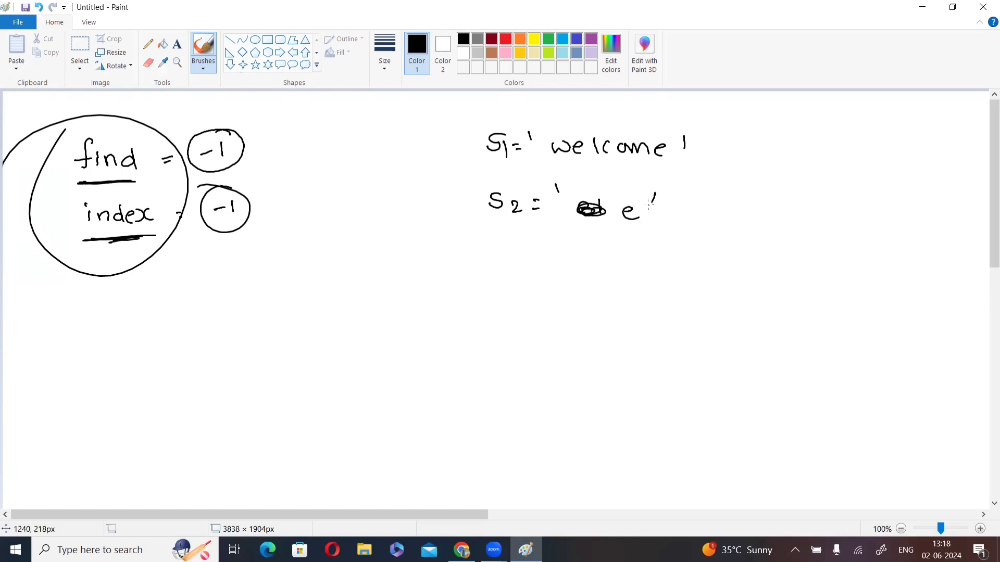
# Write the call s1.find(s2) on a new line and underline s2 inside it.
pyautogui.moveTo(517, 259)
pyautogui.mouseDown()
pyautogui.moveTo(508, 275)
pyautogui.moveTo(528, 278)
pyautogui.mouseUp()
pyautogui.click(542, 269)
pyautogui.moveTo(575, 249); pyautogui.dragTo(567, 280)
pyautogui.moveTo(560, 267); pyautogui.dragTo(606, 277)
pyautogui.moveTo(622, 254)
pyautogui.mouseDown()
pyautogui.moveTo(622, 275)
pyautogui.moveTo(613, 274)
pyautogui.mouseUp()
pyautogui.moveTo(654, 252)
pyautogui.mouseDown()
pyautogui.moveTo(650, 279)
pyautogui.moveTo(699, 279)
pyautogui.mouseUp()
pyautogui.moveTo(717, 243); pyautogui.dragTo(723, 284)
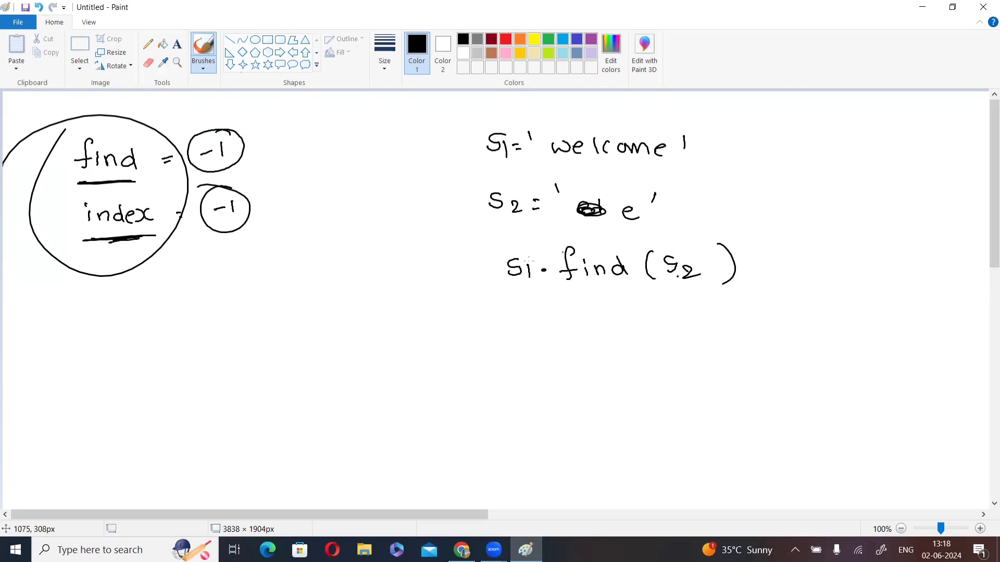
pyautogui.moveTo(663, 283); pyautogui.dragTo(703, 282)
# Mark the e letters in welcome, cross out the e in s2, underline welcome, and note a circled -1 as the result.
pyautogui.moveTo(575, 160); pyautogui.dragTo(589, 160)
pyautogui.moveTo(657, 165); pyautogui.dragTo(682, 165)
pyautogui.moveTo(580, 131)
pyautogui.mouseDown()
pyautogui.moveTo(575, 156)
pyautogui.moveTo(586, 131)
pyautogui.mouseUp()
pyautogui.moveTo(840, 192)
pyautogui.mouseDown()
pyautogui.moveTo(840, 206)
pyautogui.moveTo(781, 194)
pyautogui.mouseUp()
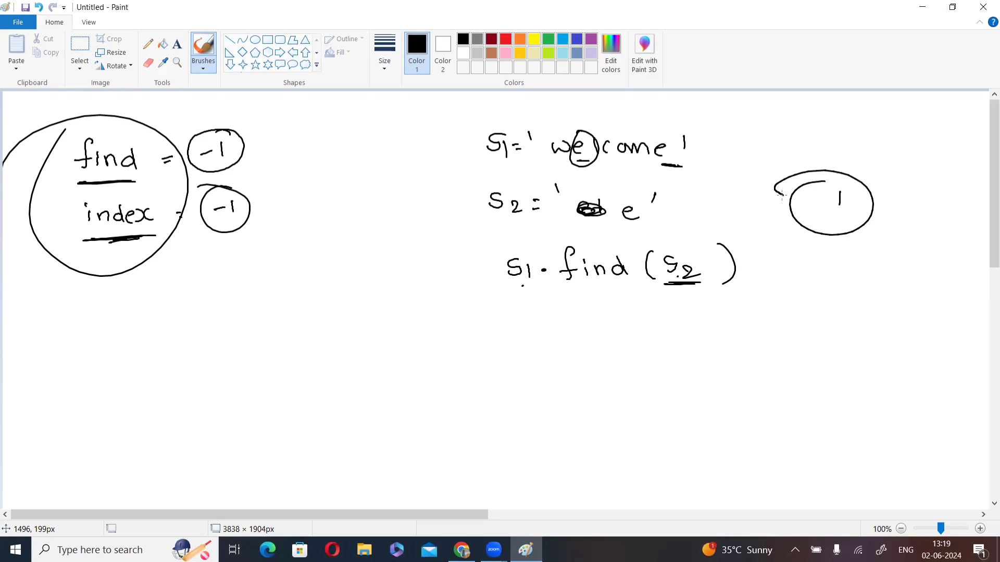
pyautogui.moveTo(628, 200)
pyautogui.mouseDown()
pyautogui.moveTo(629, 235)
pyautogui.moveTo(652, 232)
pyautogui.mouseUp()
pyautogui.moveTo(524, 178); pyautogui.dragTo(713, 165)
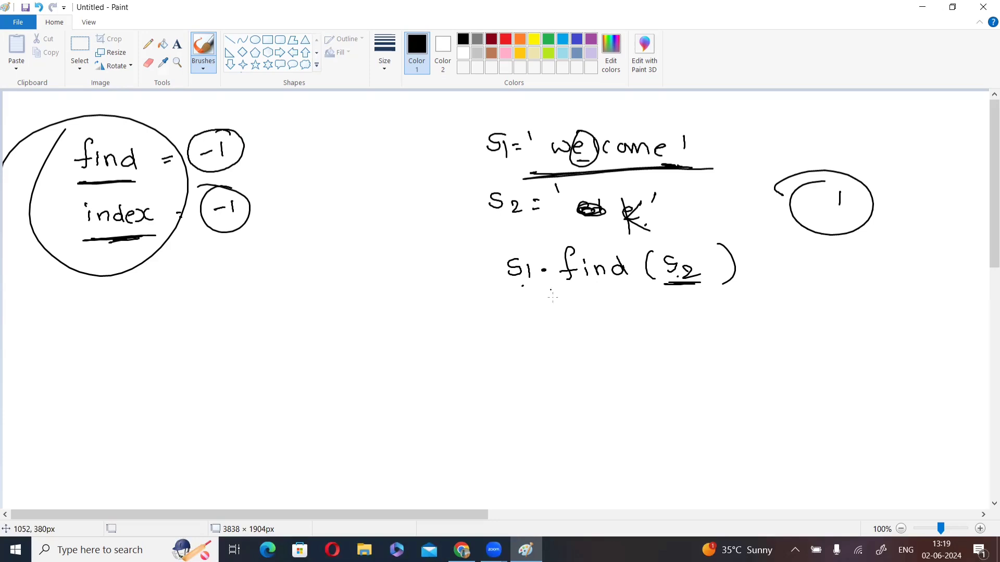
pyautogui.moveTo(806, 274)
pyautogui.mouseDown()
pyautogui.moveTo(831, 279)
pyautogui.moveTo(826, 287)
pyautogui.mouseUp()
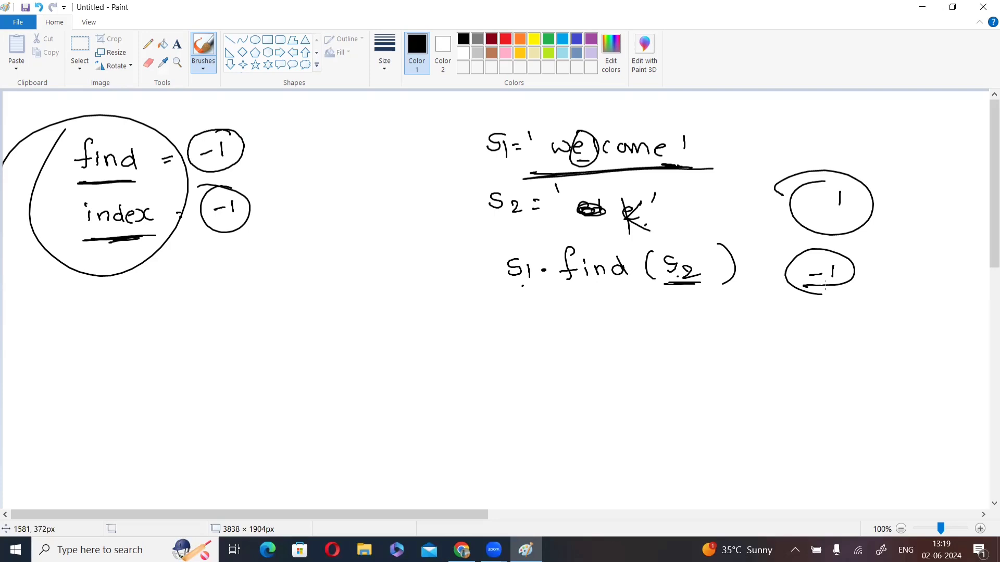
# Draw a vertical divider and handwrite rfind and rindex to the right of the circled notes.
pyautogui.moveTo(265, 123); pyautogui.dragTo(245, 275)
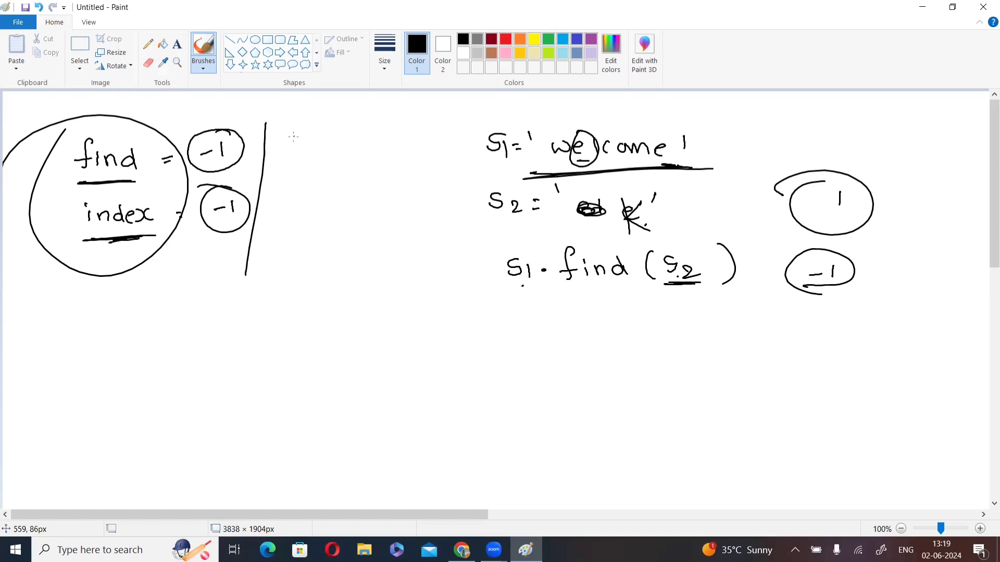
pyautogui.moveTo(292, 140); pyautogui.dragTo(313, 139)
pyautogui.moveTo(340, 135)
pyautogui.mouseDown()
pyautogui.moveTo(327, 157)
pyautogui.moveTo(343, 149)
pyautogui.mouseUp()
pyautogui.moveTo(344, 143)
pyautogui.mouseDown()
pyautogui.moveTo(347, 154)
pyautogui.moveTo(388, 158)
pyautogui.mouseUp()
pyautogui.moveTo(288, 207)
pyautogui.mouseDown()
pyautogui.moveTo(302, 203)
pyautogui.moveTo(308, 217)
pyautogui.mouseUp()
pyautogui.moveTo(319, 205)
pyautogui.mouseDown()
pyautogui.moveTo(323, 214)
pyautogui.moveTo(400, 216)
pyautogui.mouseUp()
pyautogui.moveTo(399, 200); pyautogui.dragTo(386, 216)
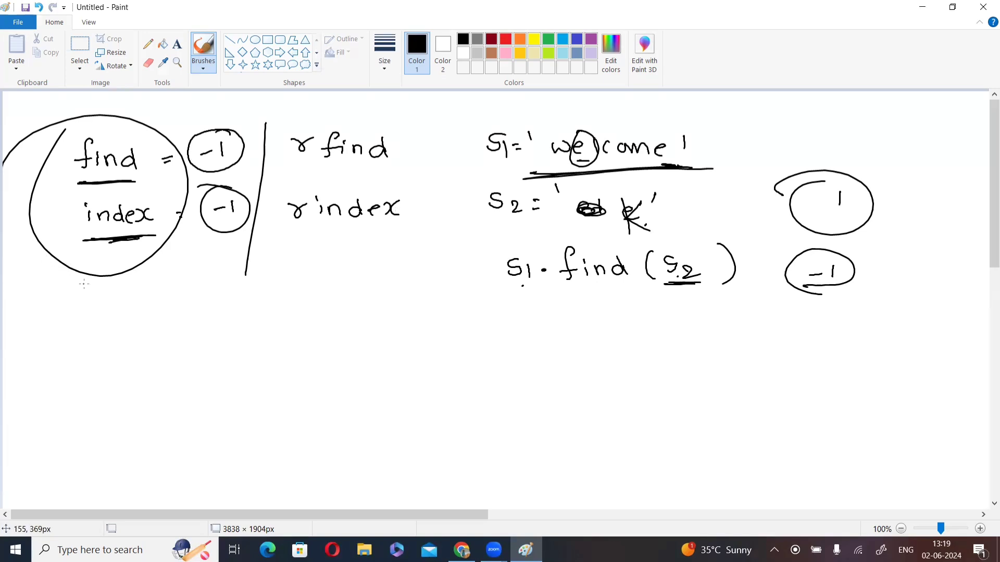
# Write find(sub, beg, end) below the notes with beg, end ringed, then return to the LeetCode problem in Chrome.
pyautogui.moveTo(122, 306); pyautogui.dragTo(111, 334)
pyautogui.moveTo(102, 332); pyautogui.dragTo(167, 333)
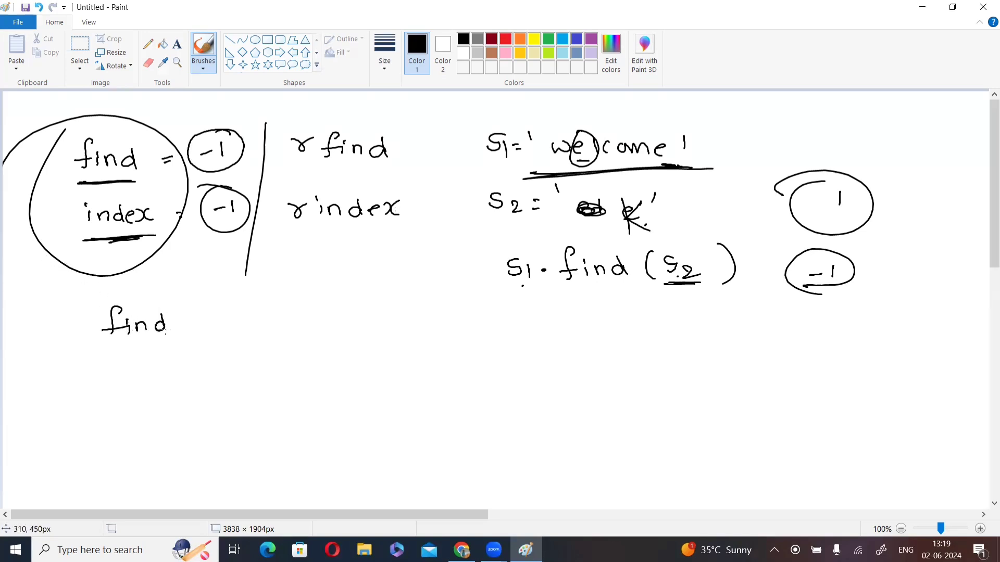
pyautogui.moveTo(197, 303)
pyautogui.mouseDown()
pyautogui.moveTo(210, 341)
pyautogui.moveTo(235, 334)
pyautogui.mouseUp()
pyautogui.moveTo(229, 316)
pyautogui.mouseDown()
pyautogui.moveTo(233, 335)
pyautogui.moveTo(252, 346)
pyautogui.mouseUp()
pyautogui.moveTo(281, 316); pyautogui.dragTo(291, 333)
pyautogui.moveTo(295, 327); pyautogui.dragTo(313, 345)
pyautogui.moveTo(330, 340)
pyautogui.mouseDown()
pyautogui.moveTo(327, 350)
pyautogui.moveTo(386, 335)
pyautogui.mouseUp()
pyautogui.moveTo(426, 296); pyautogui.dragTo(432, 342)
pyautogui.moveTo(285, 355); pyautogui.dragTo(393, 354)
pyautogui.moveTo(375, 286)
pyautogui.mouseDown()
pyautogui.moveTo(266, 352)
pyautogui.moveTo(383, 359)
pyautogui.moveTo(304, 380)
pyautogui.mouseUp()
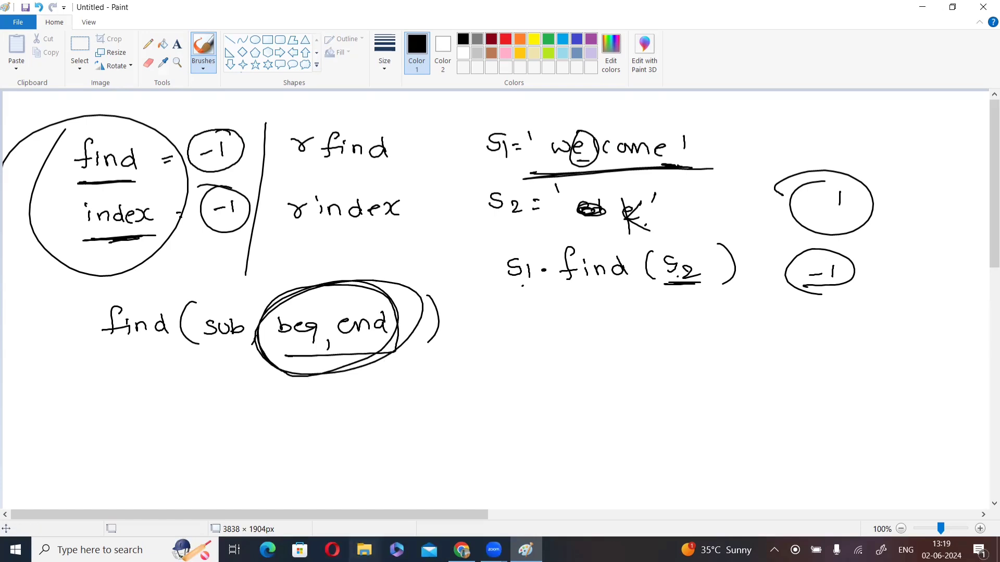
pyautogui.click(461, 550)
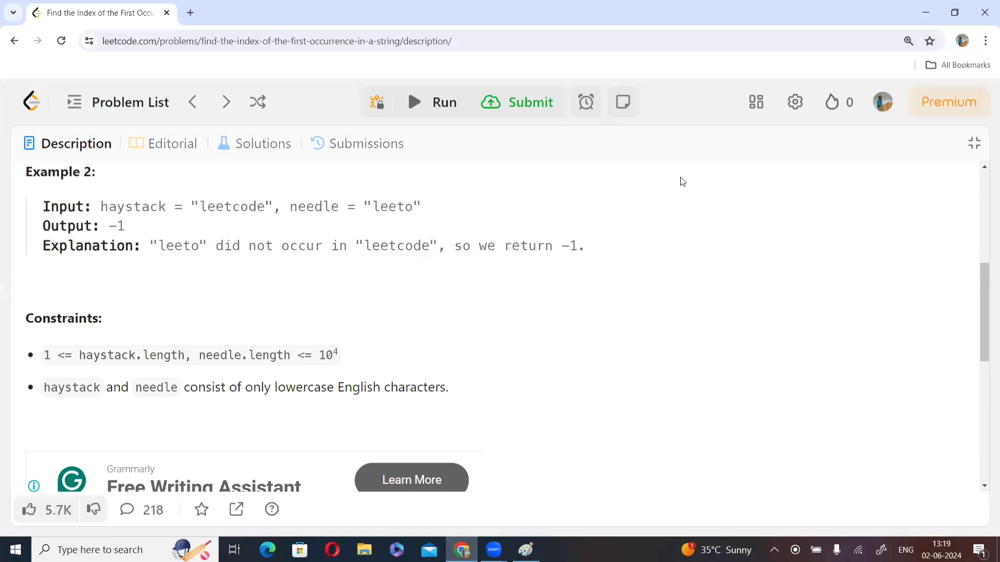
# Leave the full-screen description and maximize the code editor to write return haystack.find(needle).
pyautogui.click(974, 147)
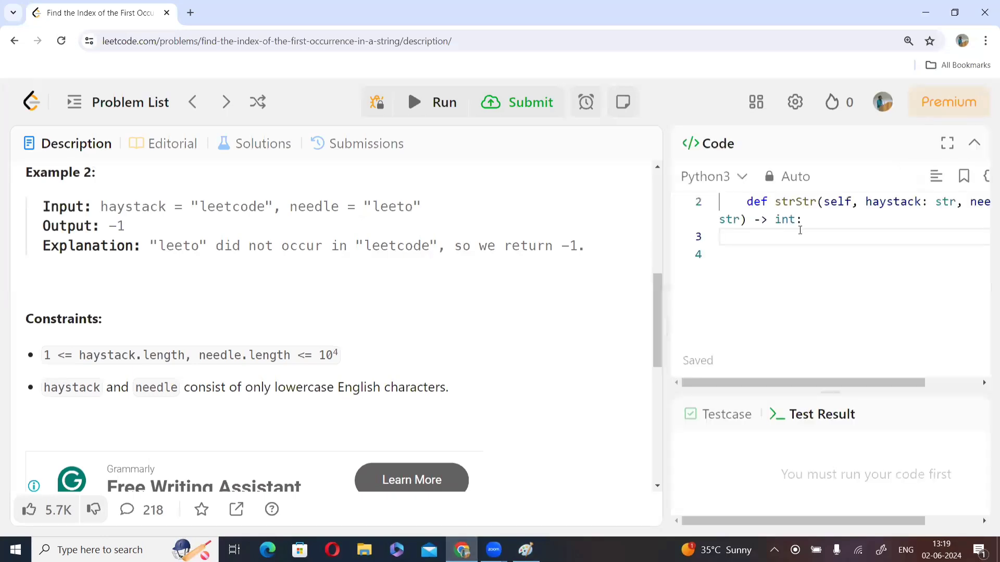
pyautogui.click(947, 143)
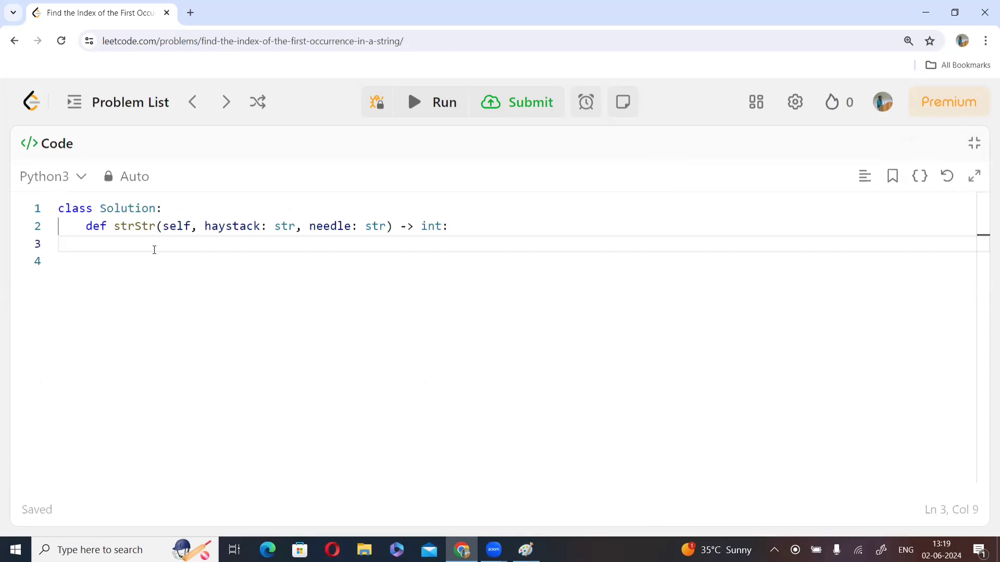
pyautogui.write('return ')
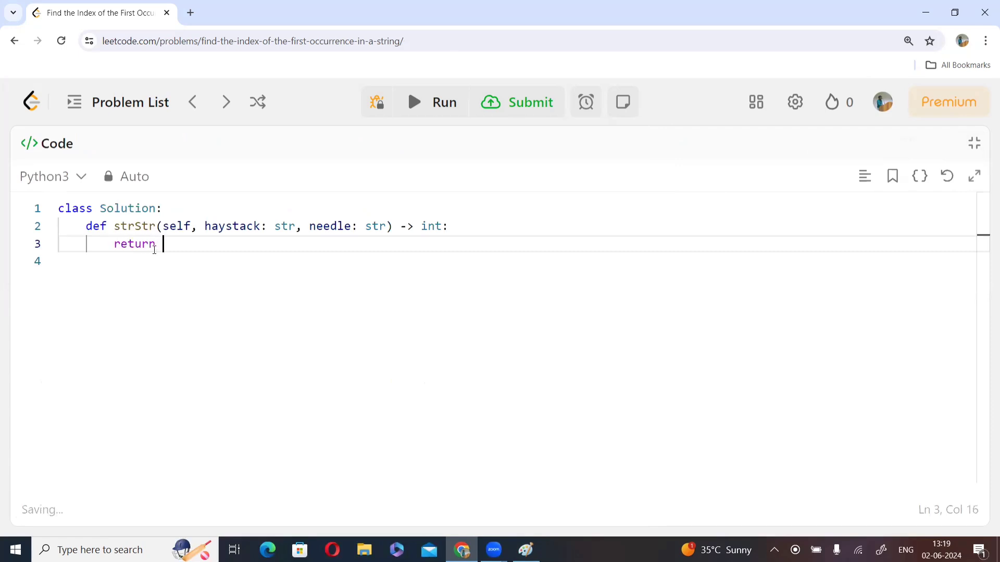
pyautogui.write('hay')
pyautogui.write('stack')
pyautogui.write('.fin')
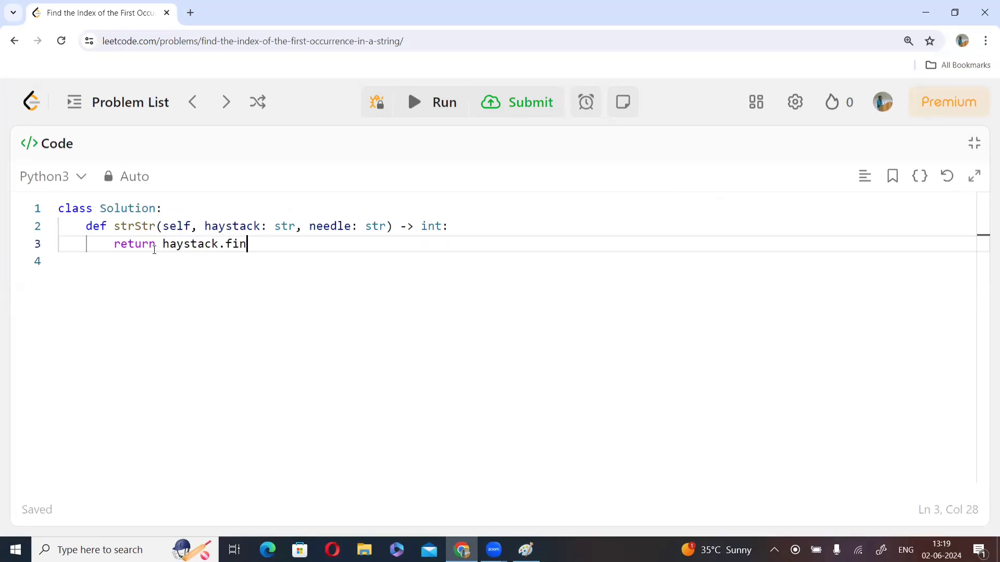
pyautogui.write('d(n')
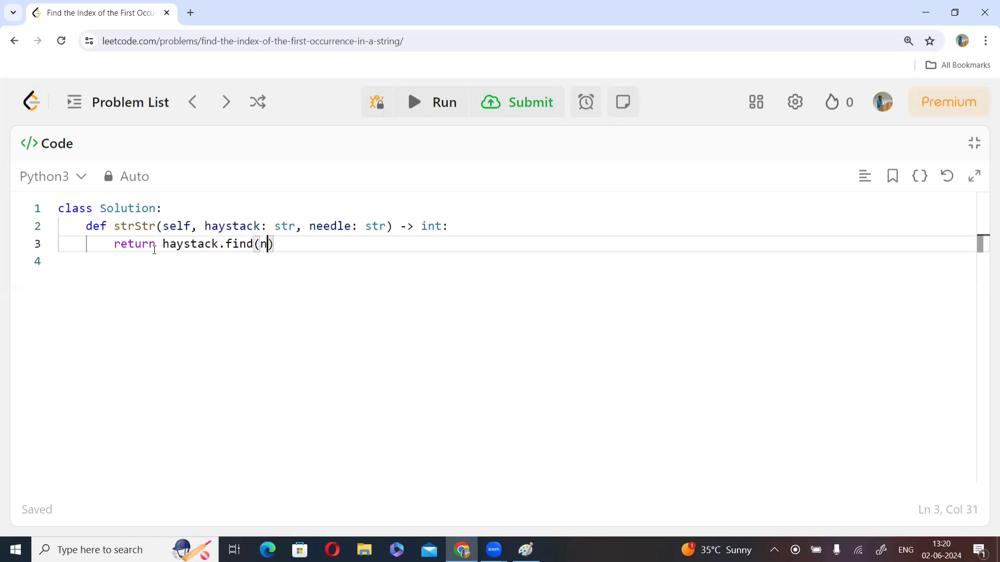
pyautogui.write('eedle')
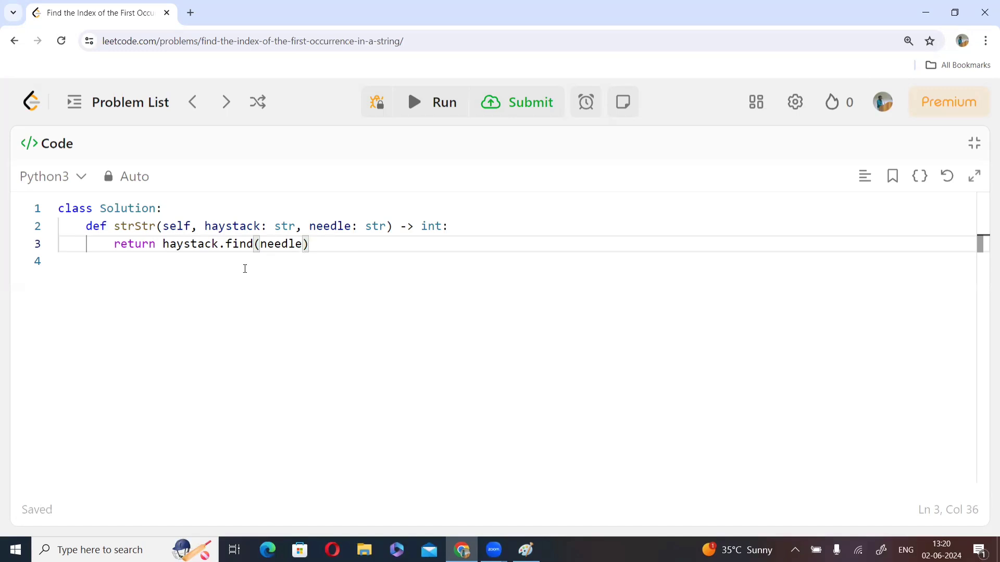
# Run haystack.find(needle) against the tests, view the Accepted 37 ms result, and submit the solution.
pyautogui.click(436, 105)
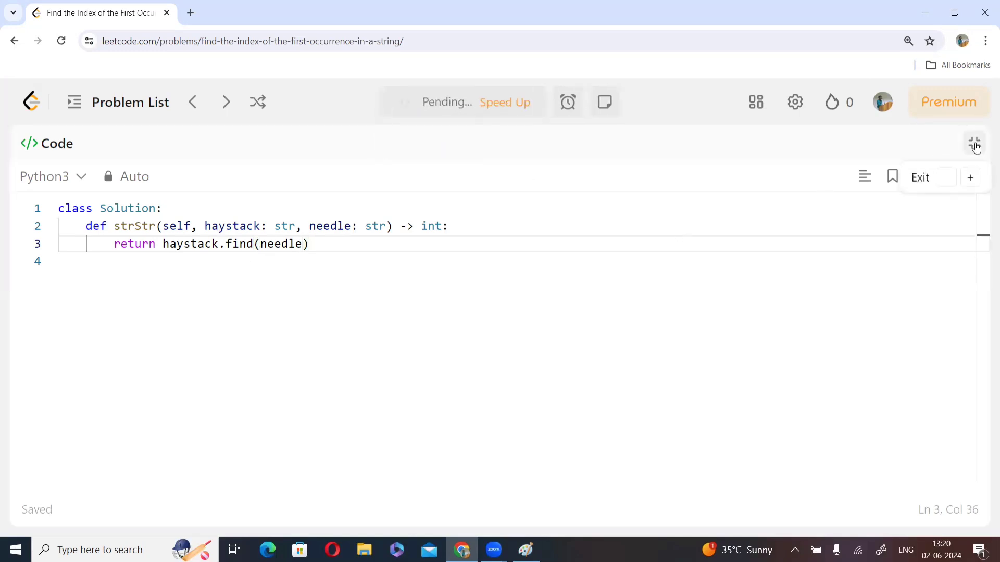
pyautogui.click(974, 143)
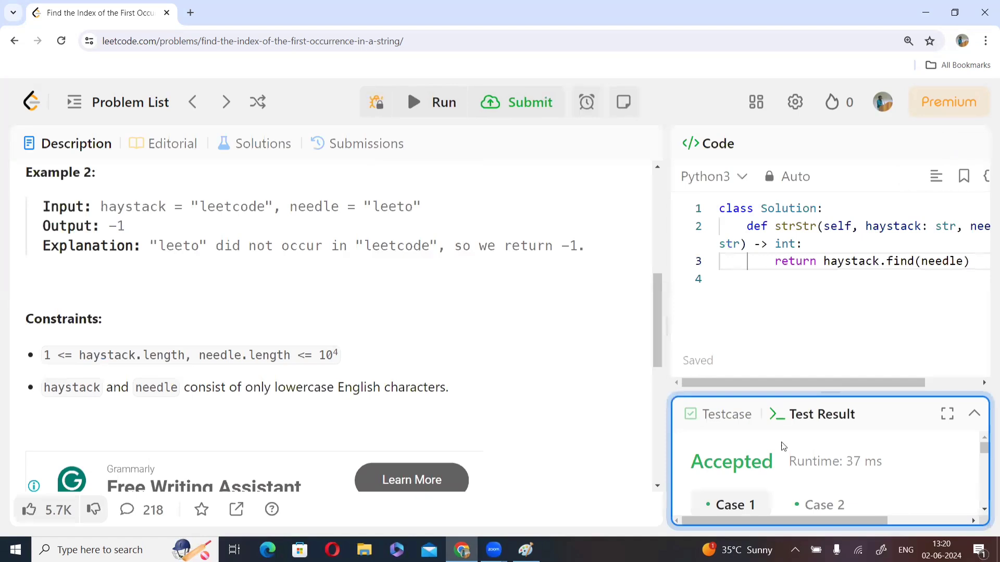
pyautogui.click(509, 93)
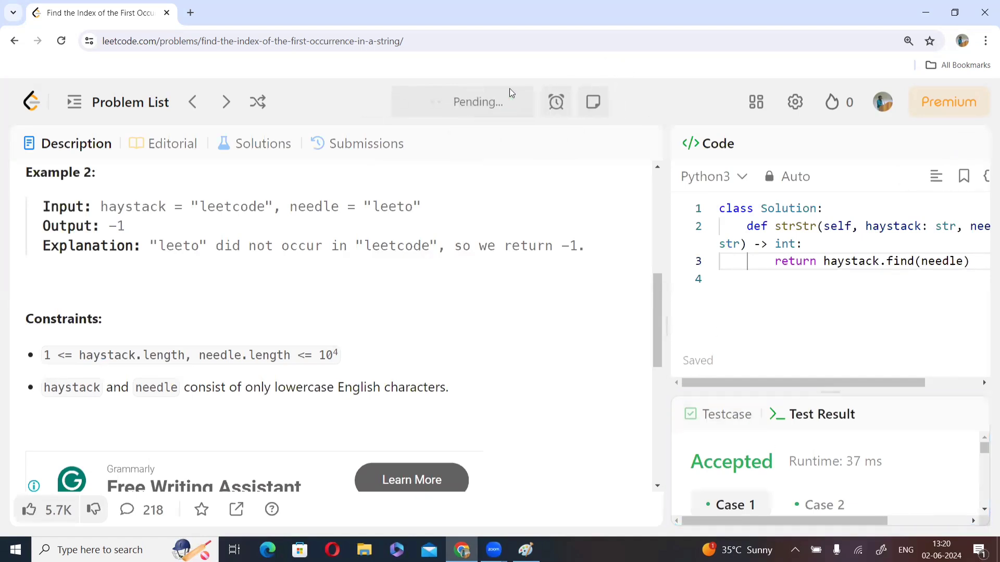